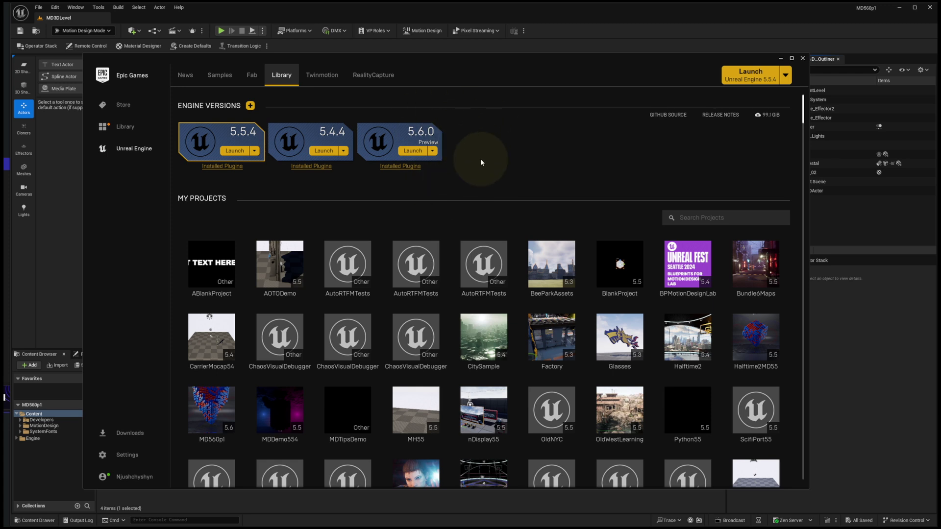
Close the Epic Games Launcher library to return to the editor's MD3DLevel scene.
left_click(563, 13)
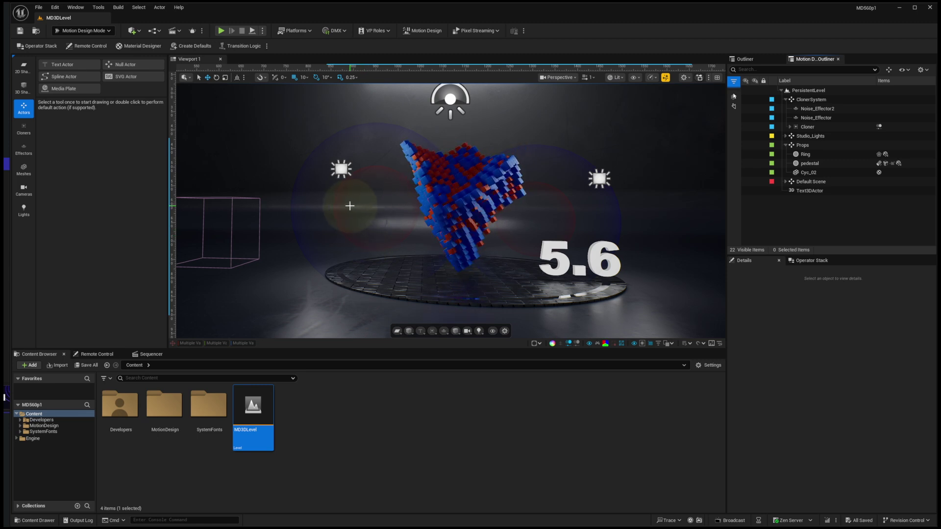
Open the Plugins manager from the Edit menu and filter it for NDI to check NDI Media.
left_click(55, 8)
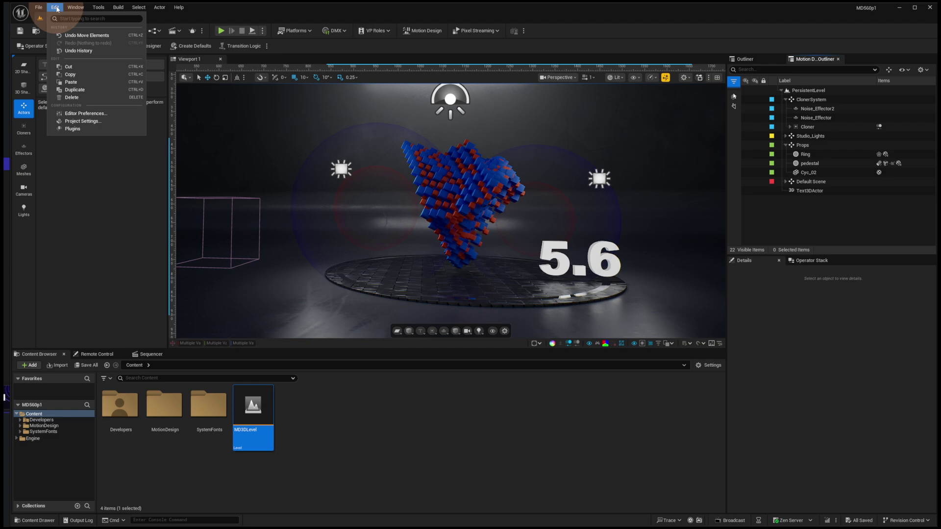
left_click(98, 130)
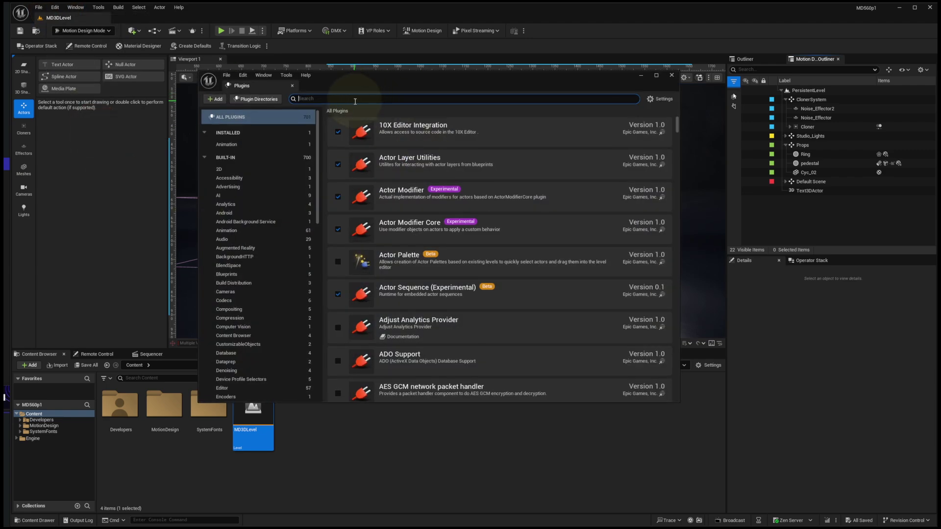
type("NDI")
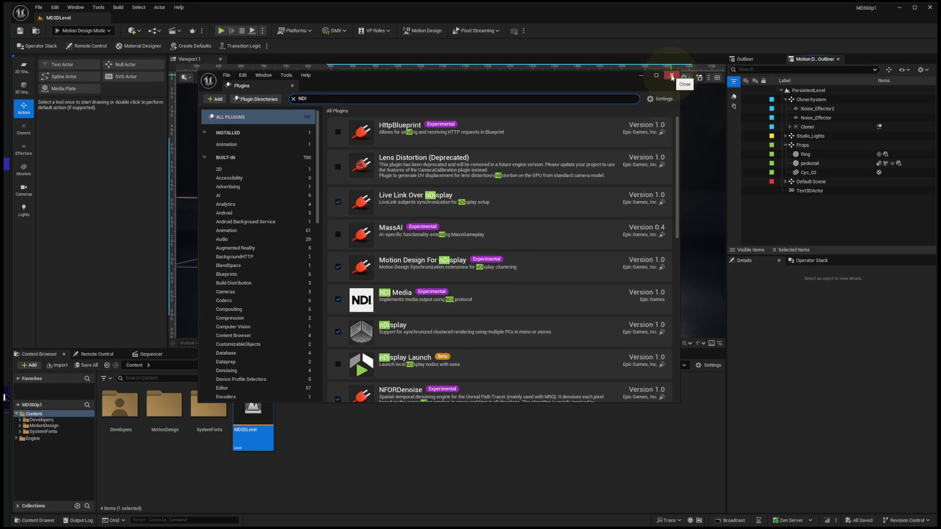
Close Plugins and create and save an NDI Media Source asset named NDITestPattern.
left_click(672, 76)
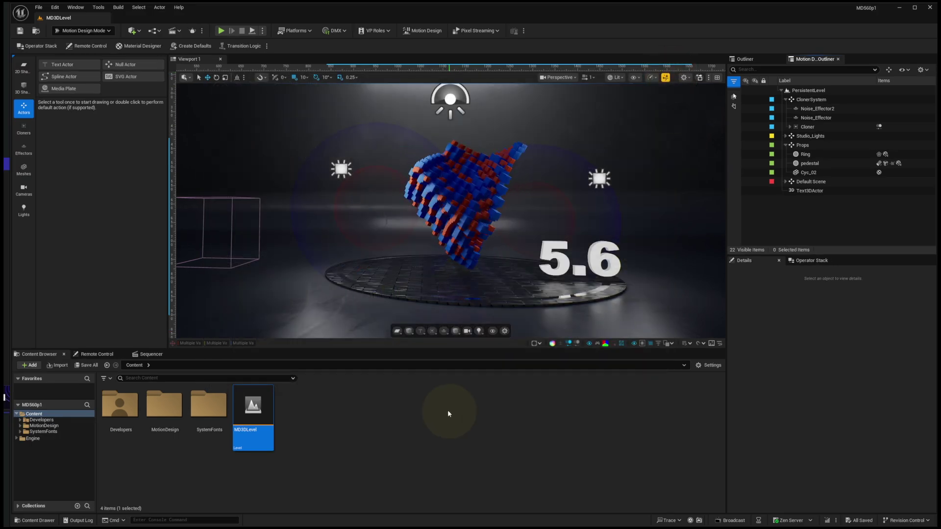
right_click(324, 413)
mouse_move(373, 322)
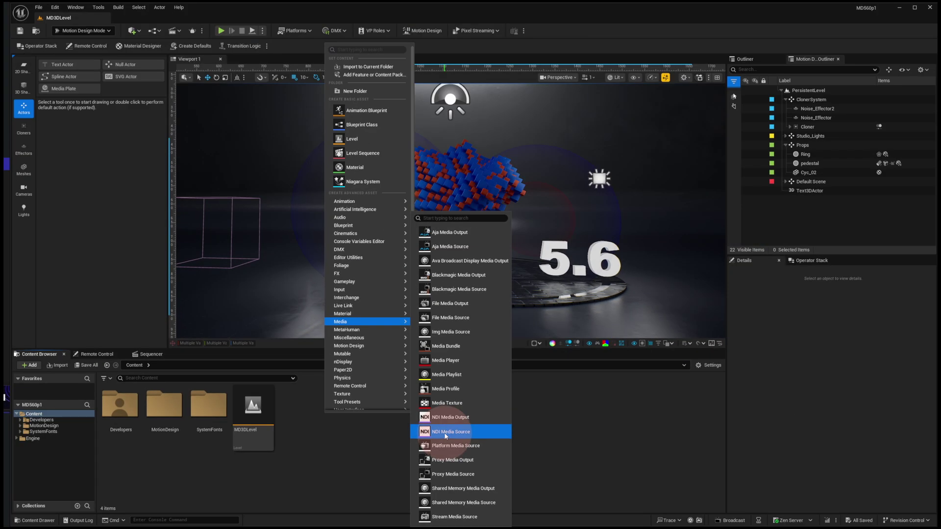
left_click(428, 387)
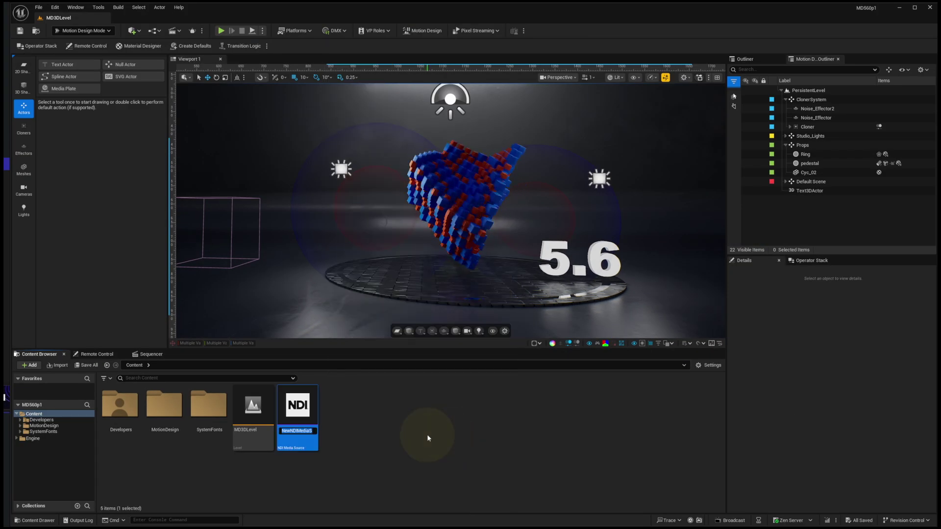
type("NDITest")
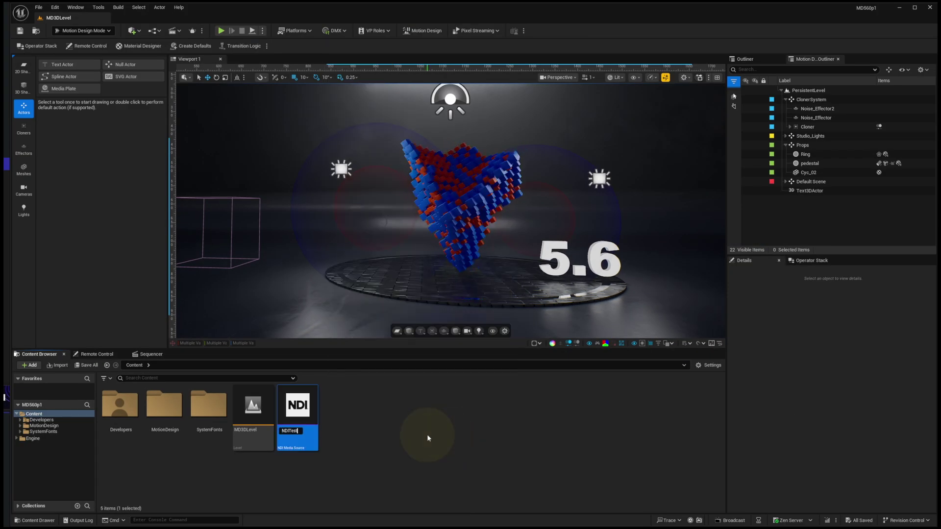
type("Pattern")
key("Return")
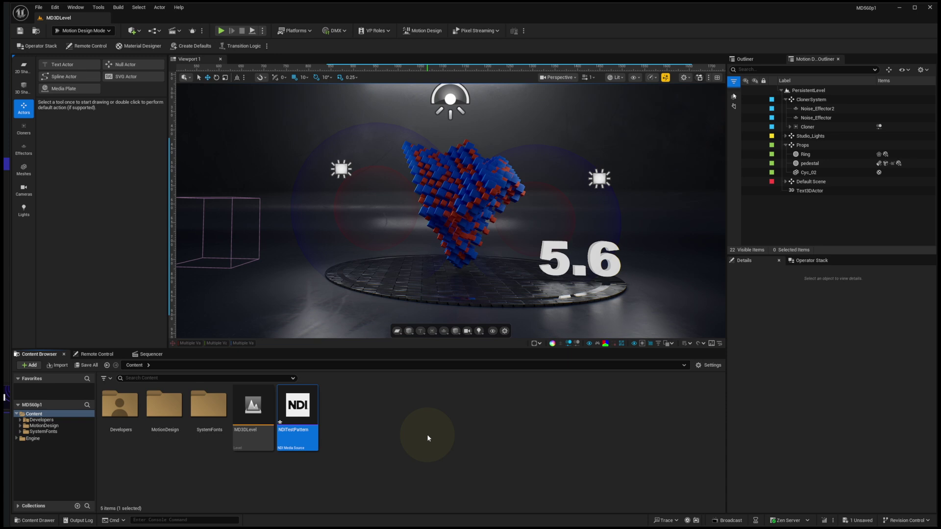
key("ctrl+s")
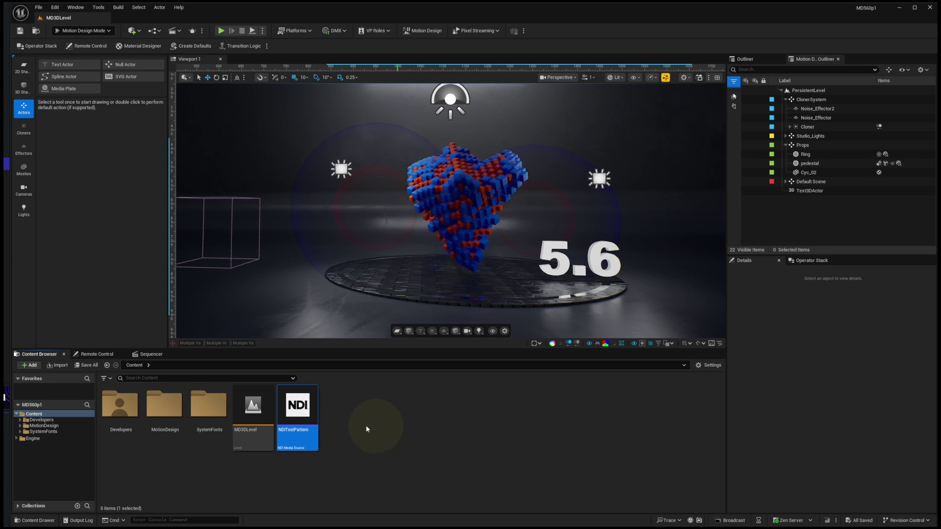
Open the NDITestPattern asset editor and bring the NDI Test Patterns window over the editor.
double_click(305, 414)
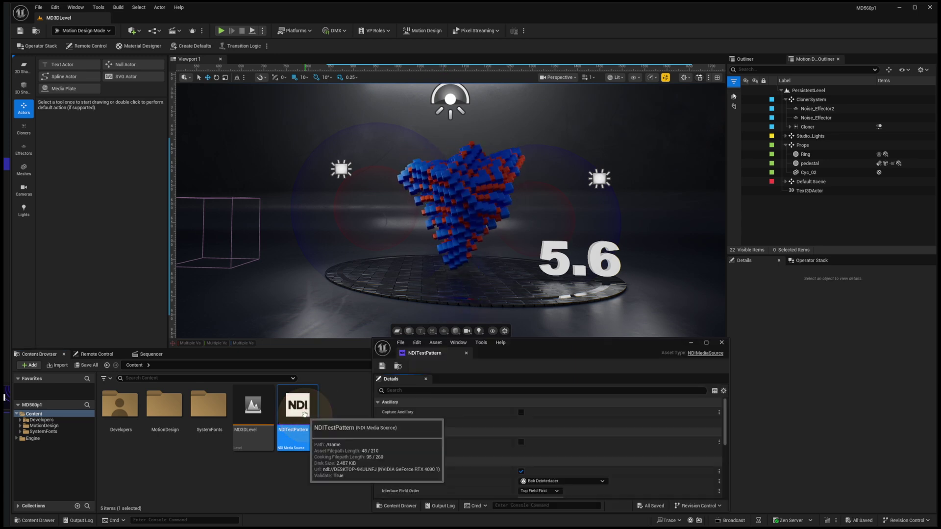
left_click_drag(585, 341, 564, 161)
mouse_move(307, 421)
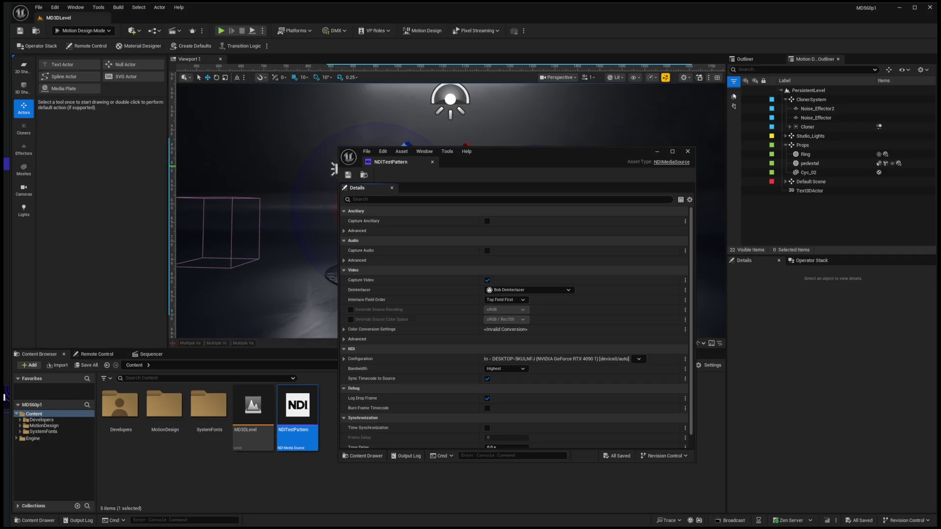
left_click_drag(4, 397, 205, 89)
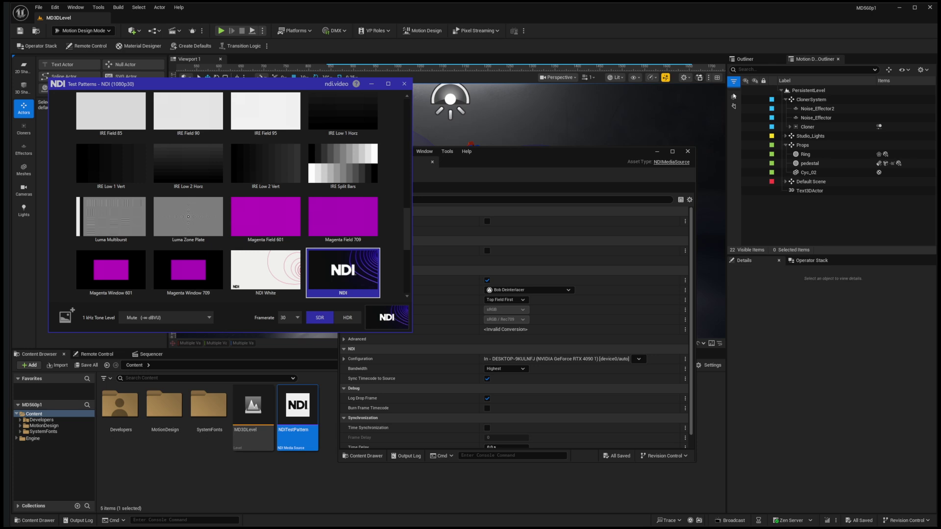
Place NDI Studio Monitor beside the patterns and set its source from the source menu.
left_click_drag(734, 96, 613, 69)
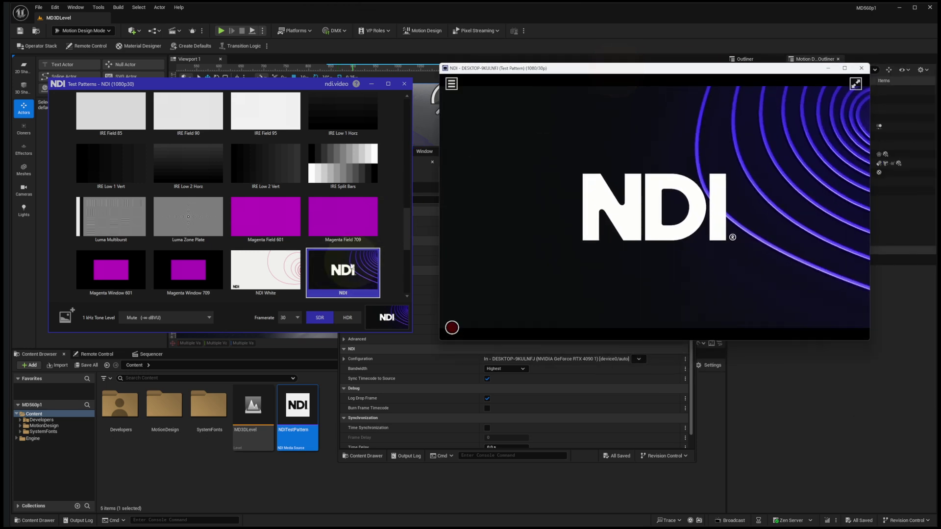
left_click(451, 84)
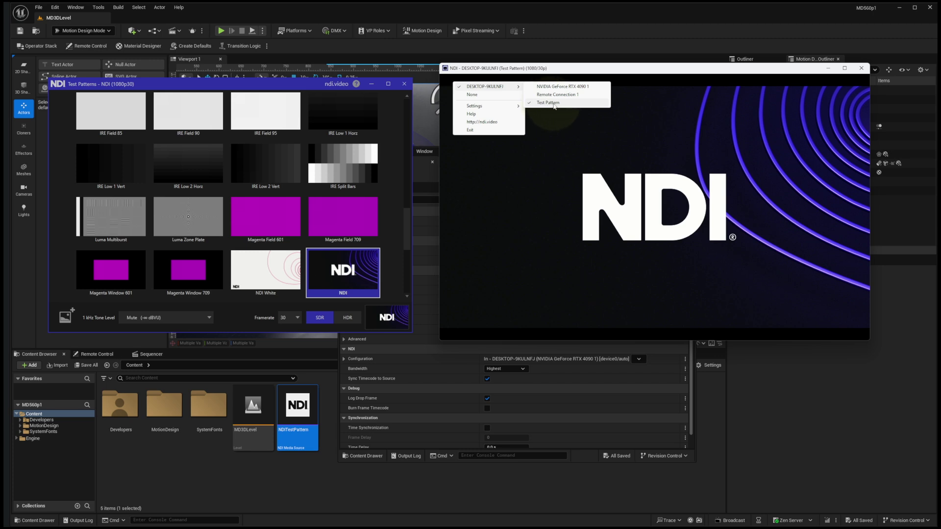
left_click(572, 70)
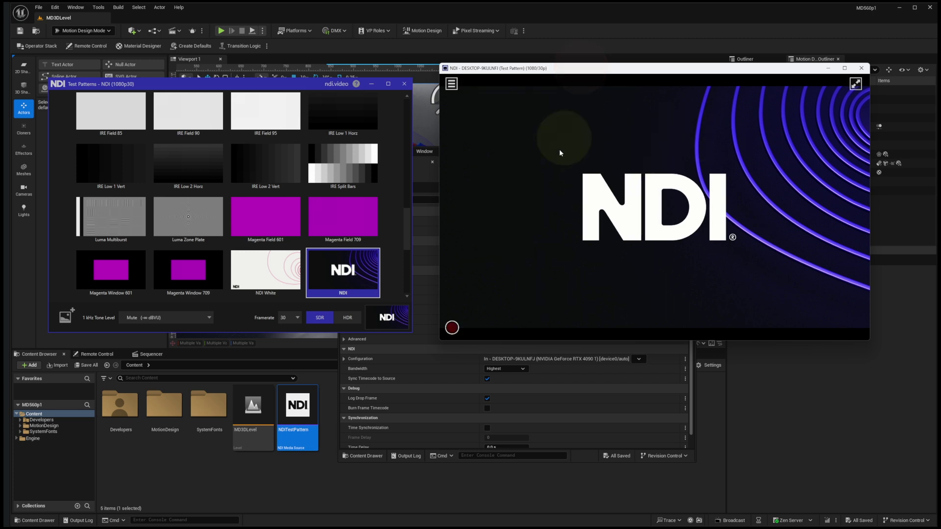
Try IRE Split Bars and Magenta Field 709, end on the NDI logo, and close the monitor.
left_click(338, 169)
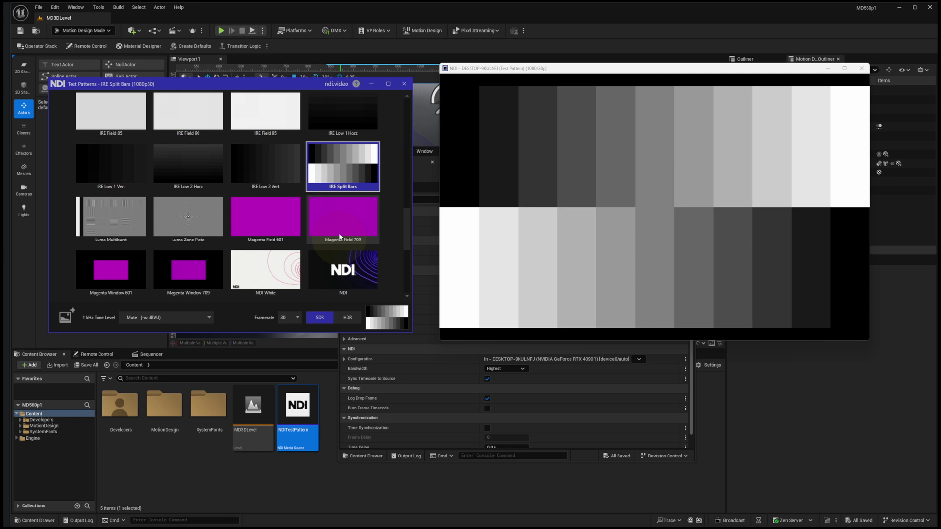
left_click(340, 237)
left_click(343, 270)
left_click(340, 170)
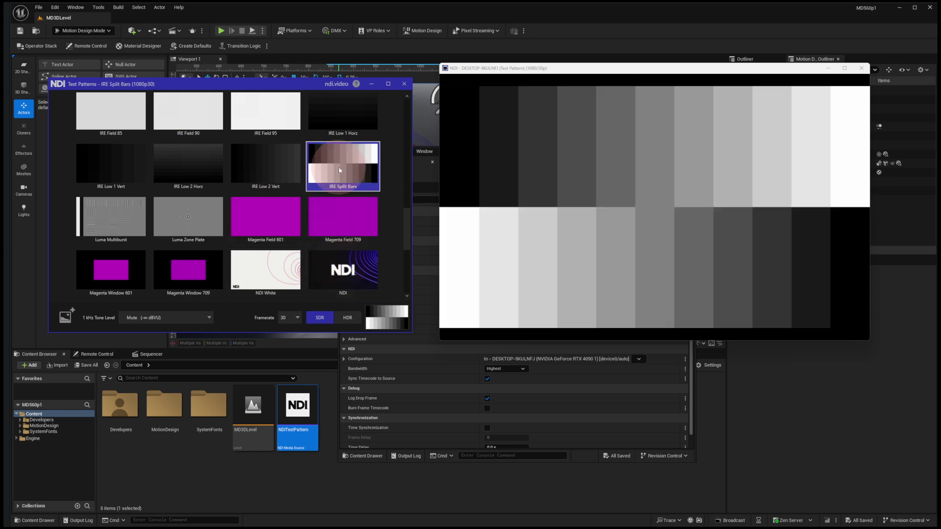
left_click(343, 270)
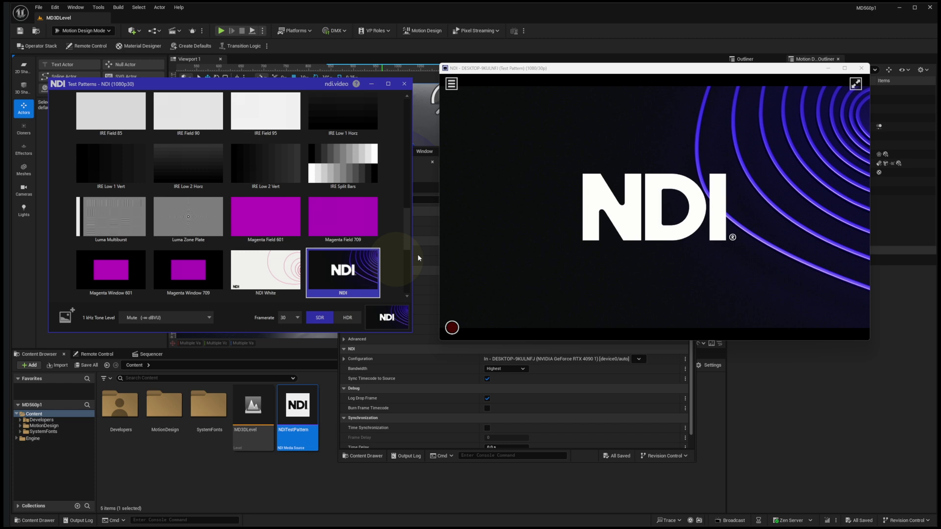
key("alt+F4")
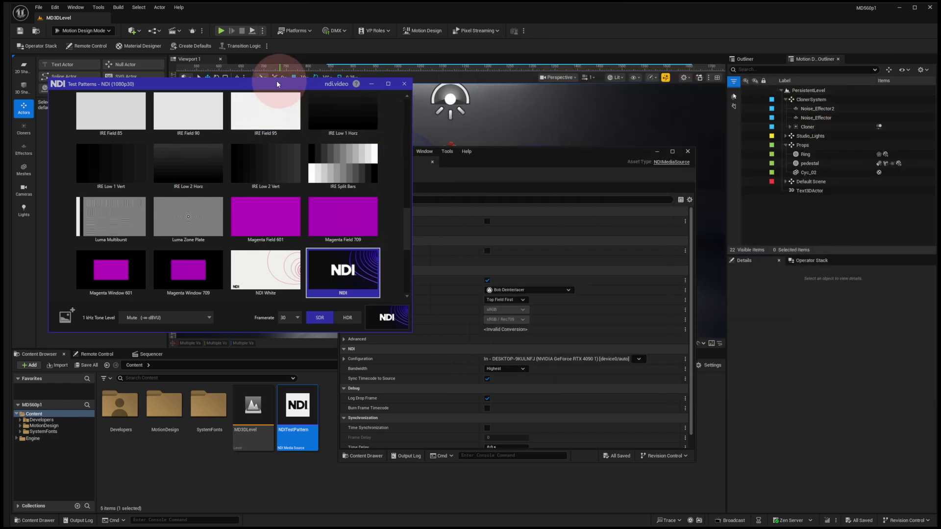
Set NDITestPattern's NDI source device to DESKTOP (Test Pattern) and apply it.
key("alt+F4")
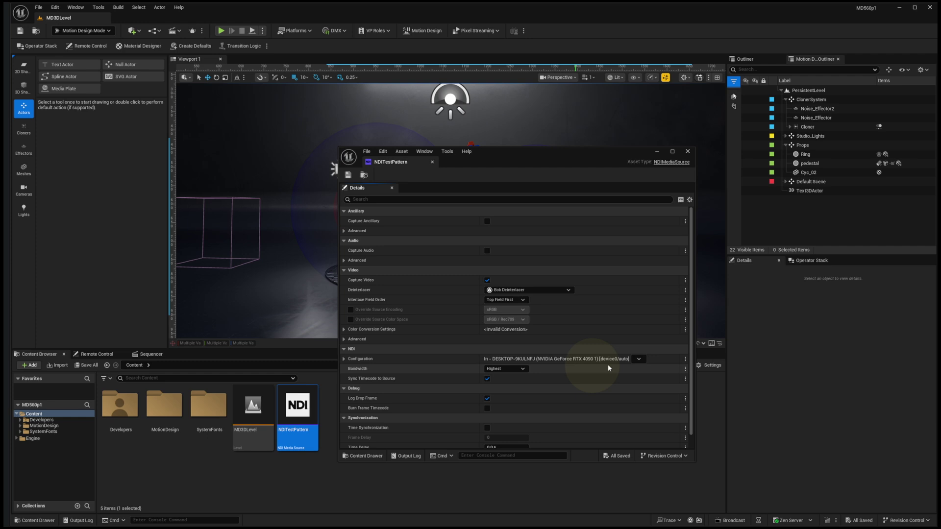
left_click(639, 358)
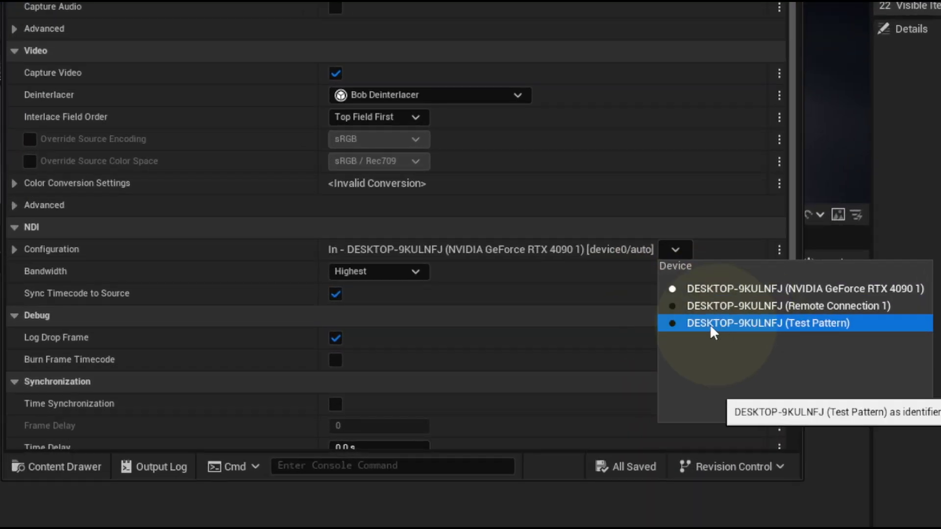
left_click(811, 326)
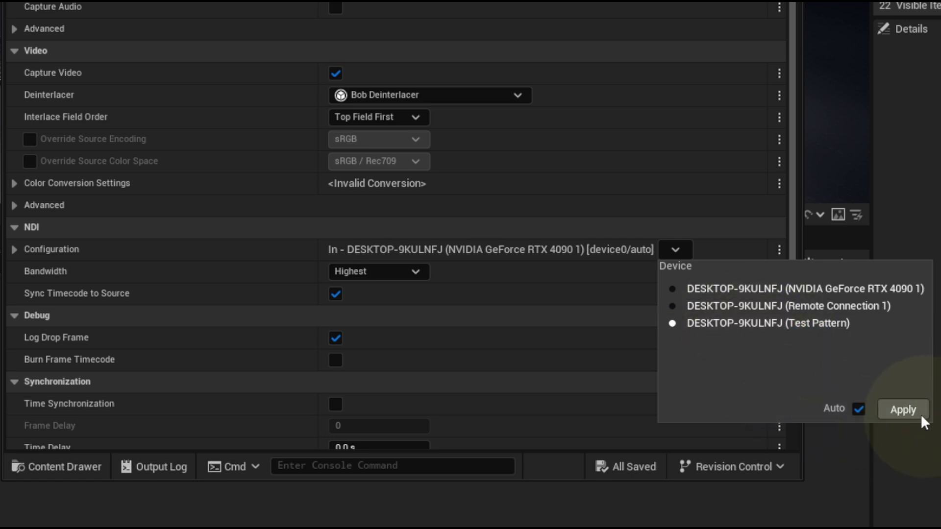
left_click(912, 411)
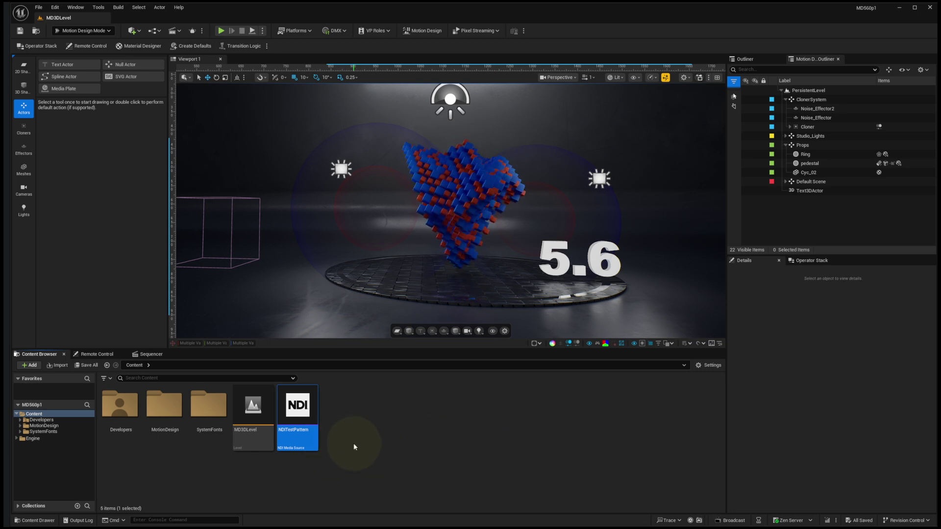
Create a Media Player asset with the 'Video output MediaTexture asset' option ticked.
mouse_move(312, 405)
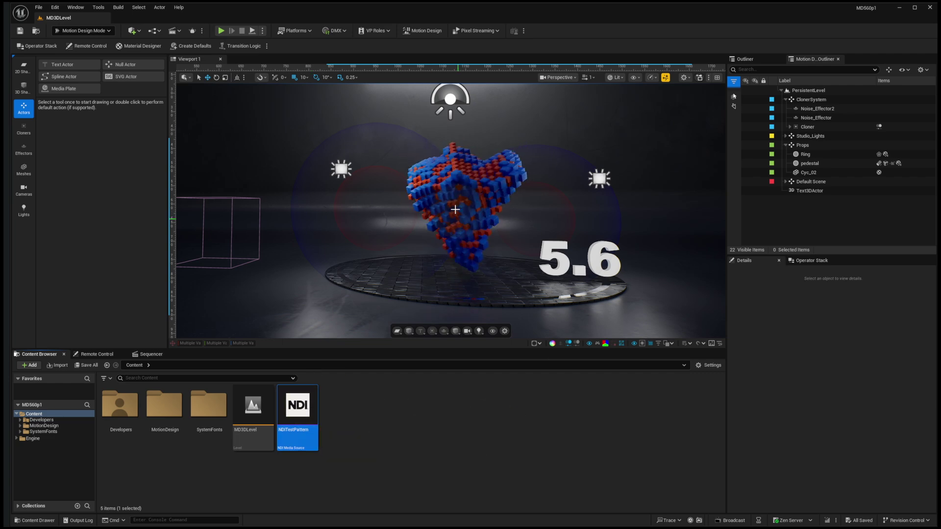
right_click(351, 418)
mouse_move(383, 327)
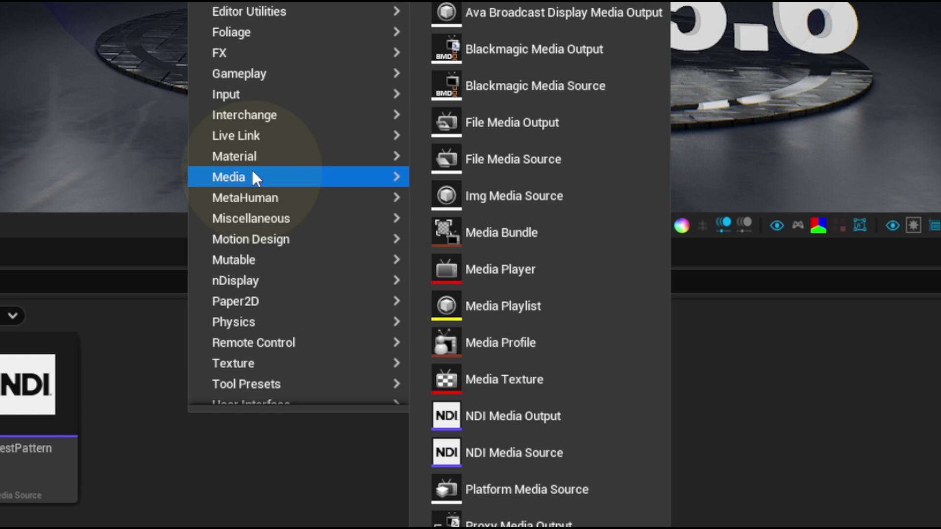
left_click(494, 269)
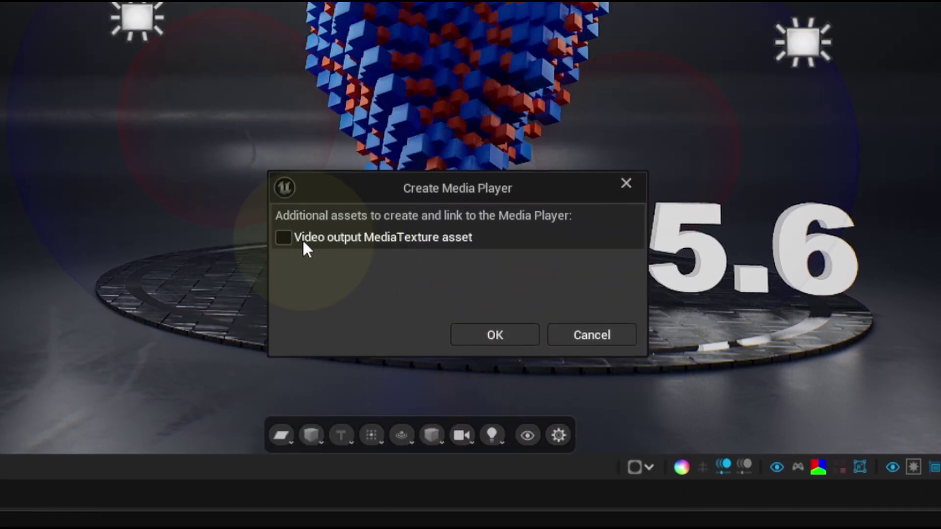
left_click(302, 241)
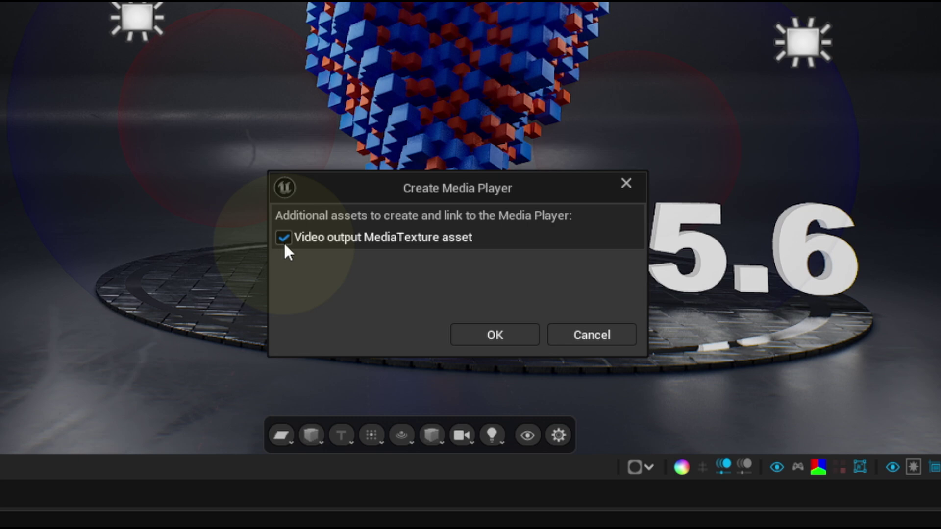
Name the new media player NDITestPatternPlayer and save all assets.
left_click(478, 338)
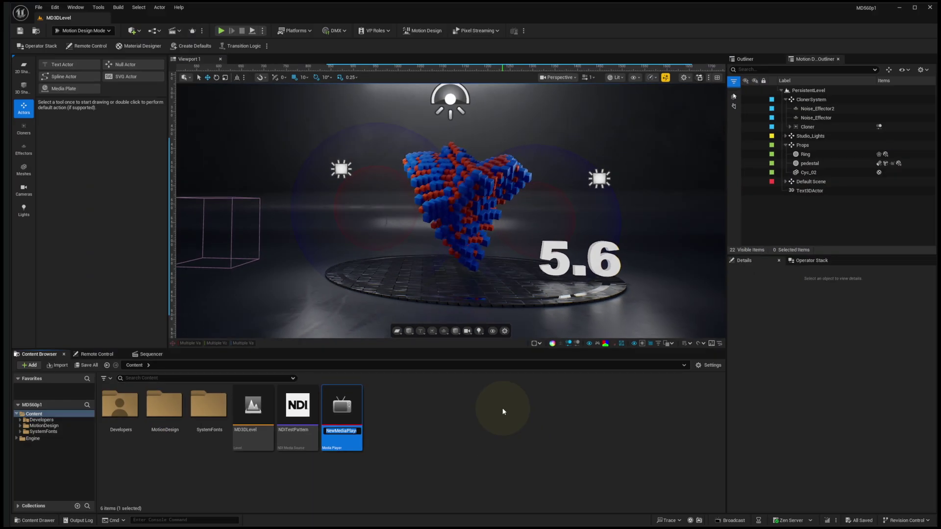
type("NDI")
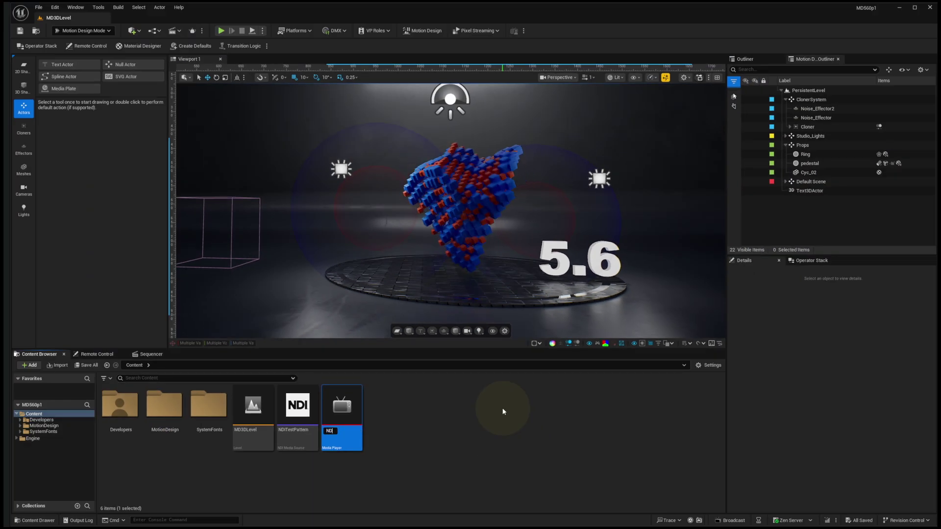
type("TestPat")
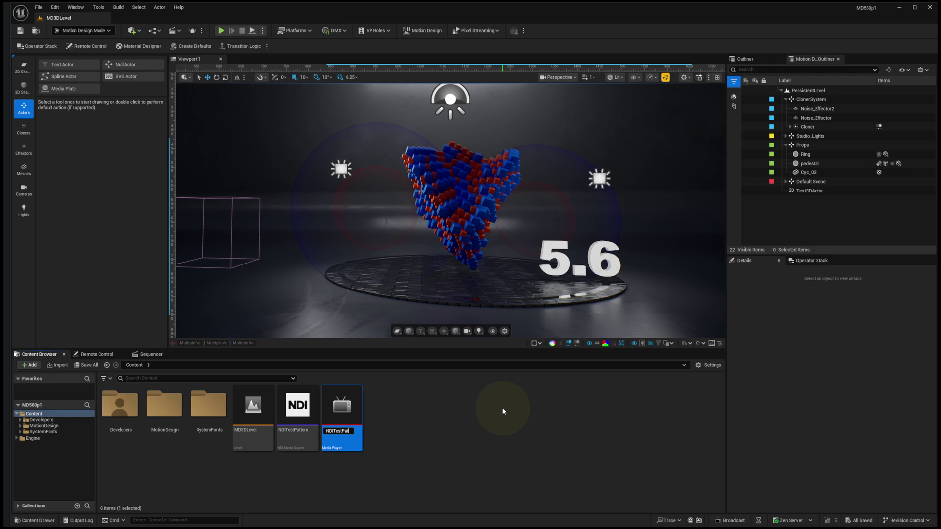
type("ternPlay")
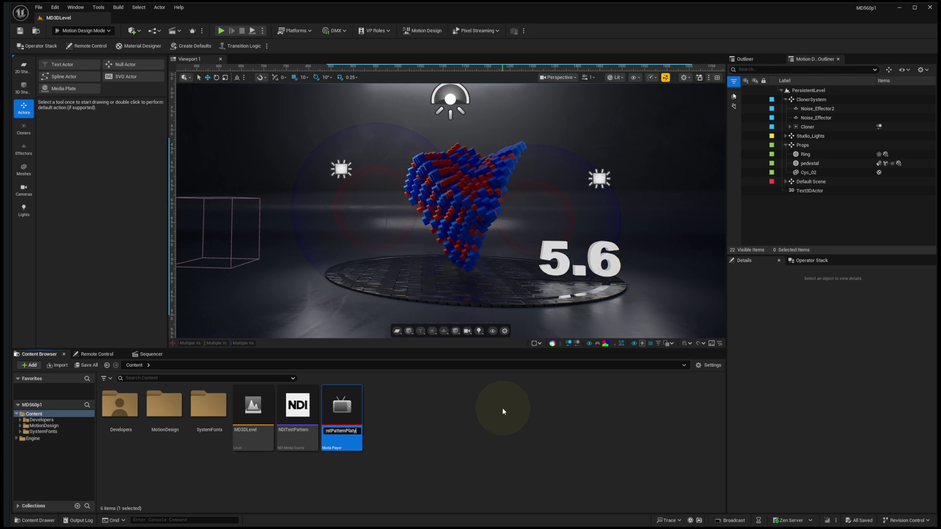
type("er")
key("Return")
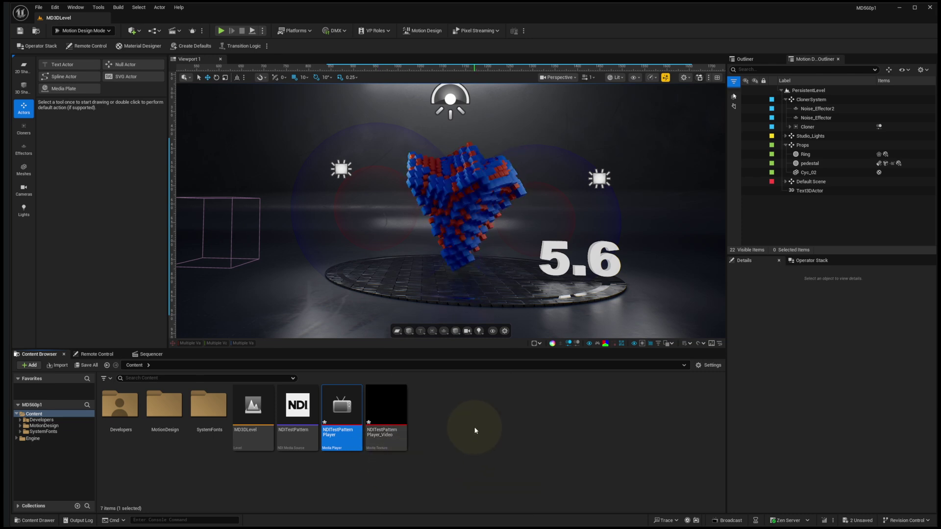
key("ctrl+shift+s")
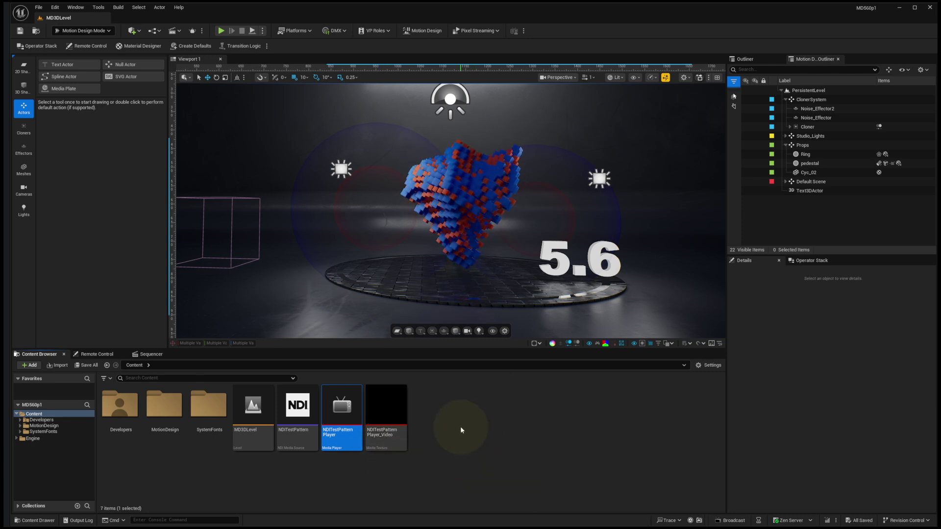
Play NDITestPattern in the NDITestPatternPlayer editor and move that window to the top-right.
left_click(342, 405)
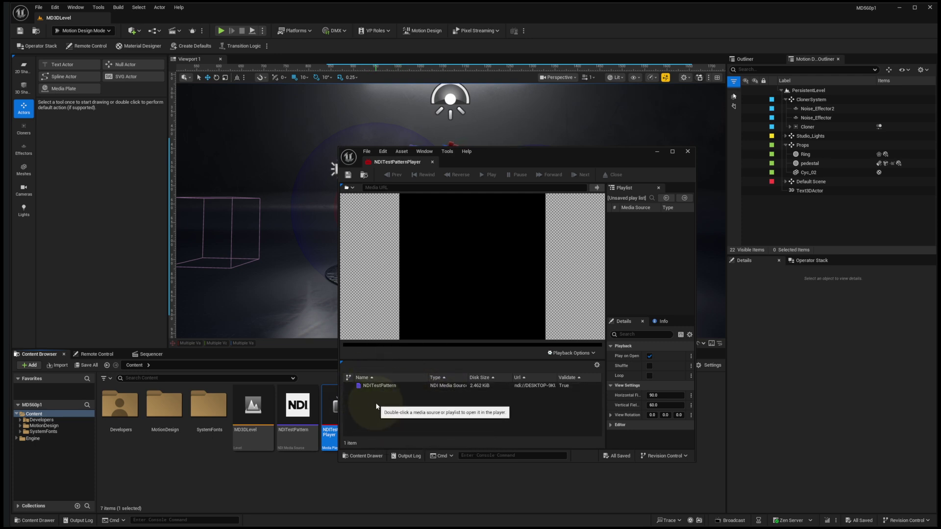
double_click(375, 387)
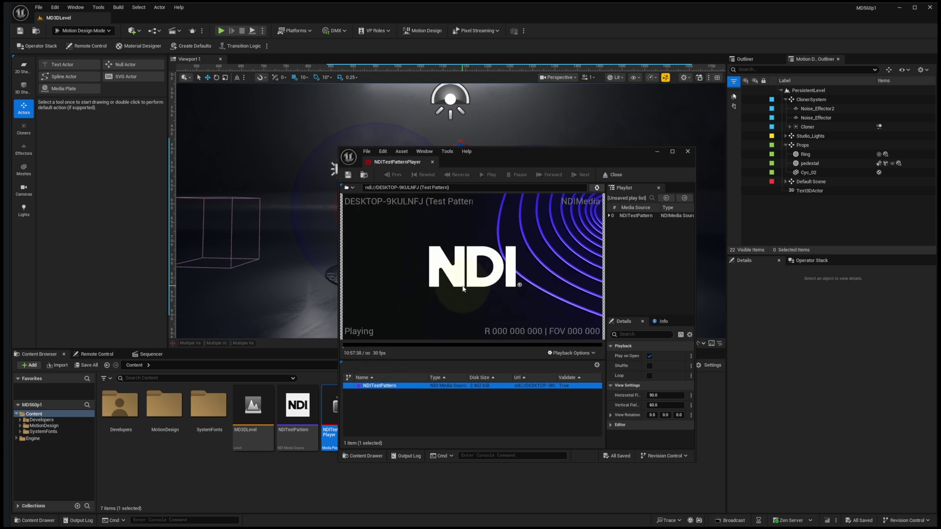
left_click_drag(515, 153, 732, 84)
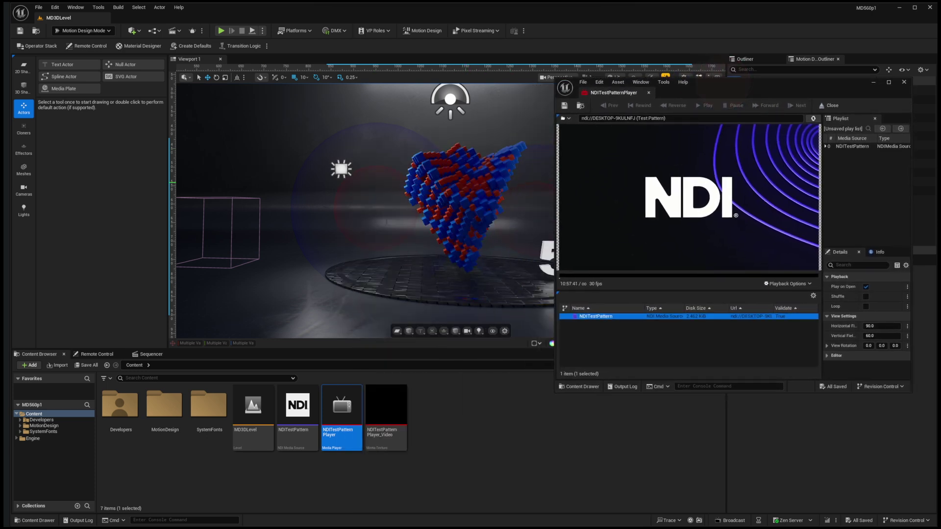
Switch the feed through IRE Split Bars and IRE Fields 40, 55, 15, ending on the NDI pattern.
left_click_drag(168, 120, 280, 92)
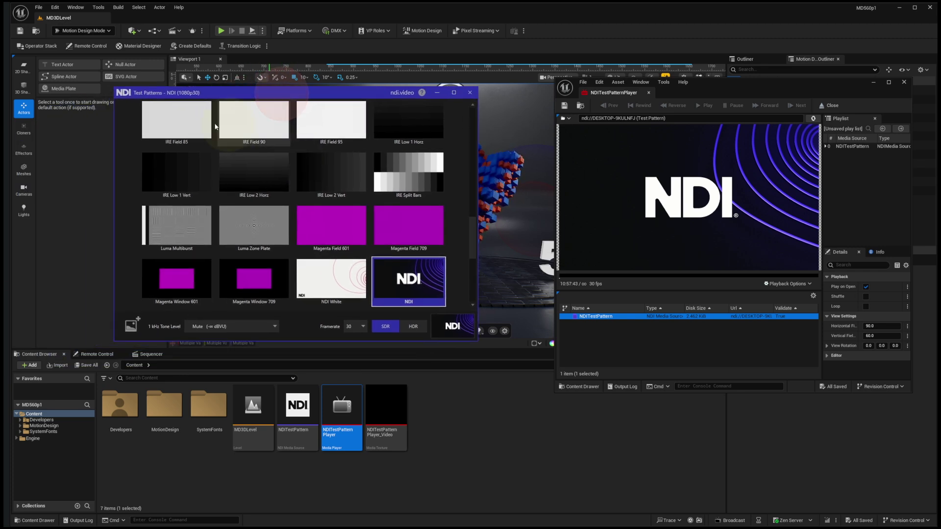
left_click(392, 181)
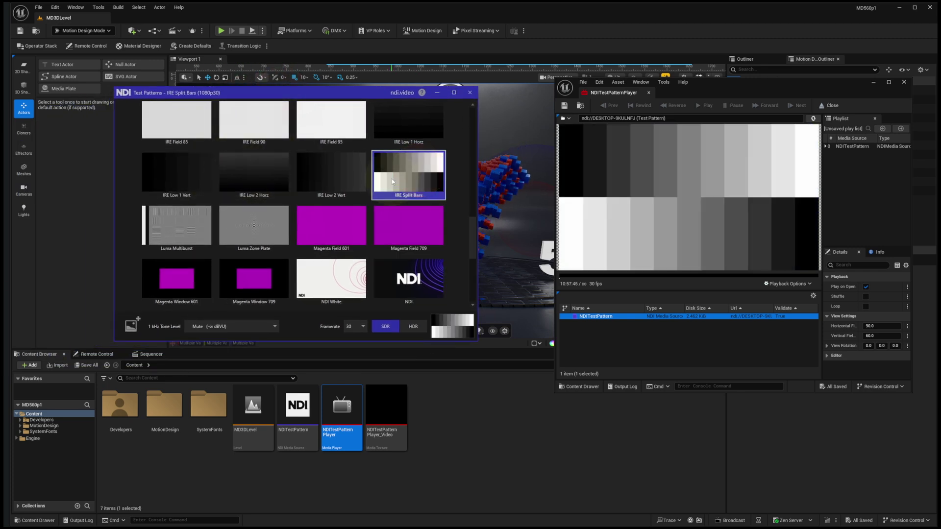
scroll(392, 181, "up", 4)
left_click(336, 186)
left_click(332, 240)
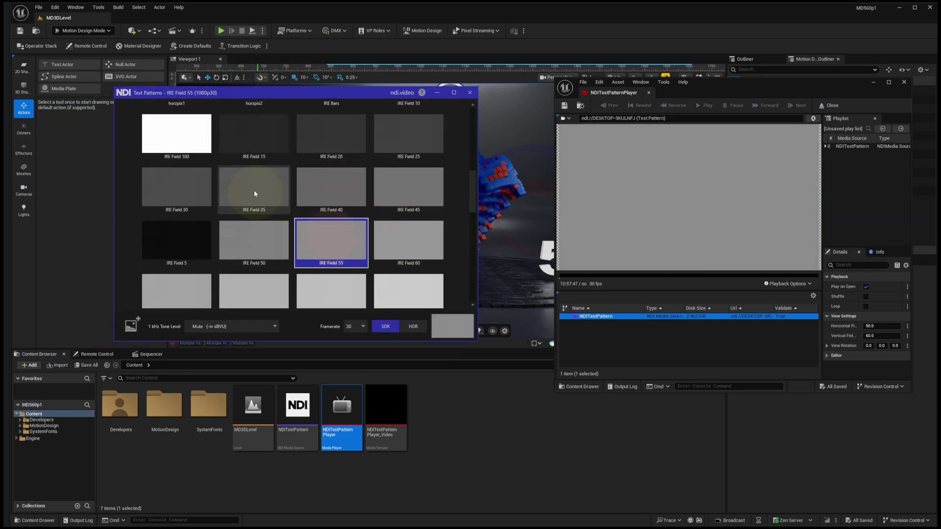
left_click(253, 135)
scroll(380, 267, "down", 6)
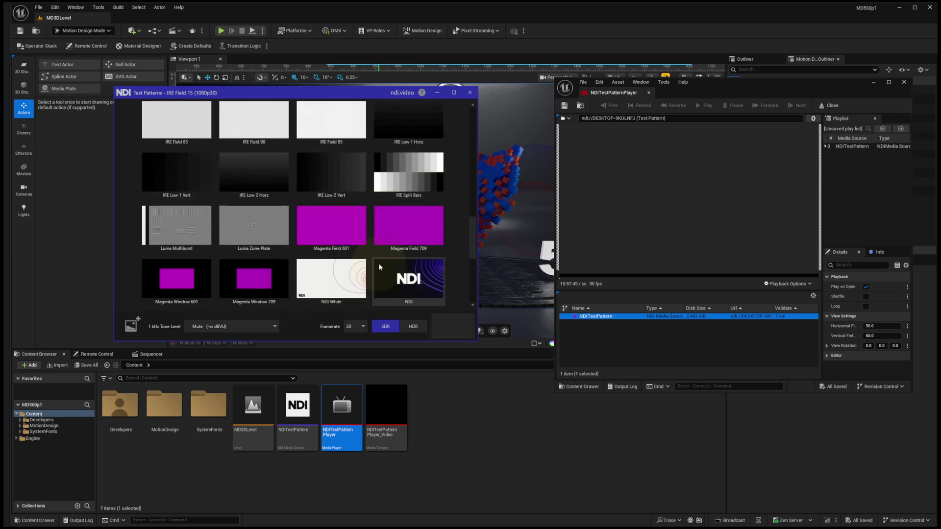
left_click(413, 172)
left_click(424, 234)
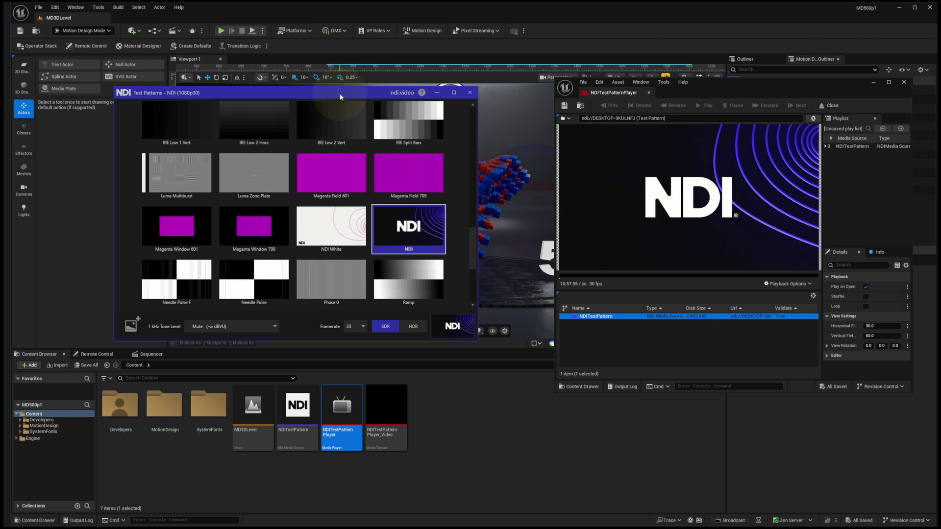
key("alt+Tab")
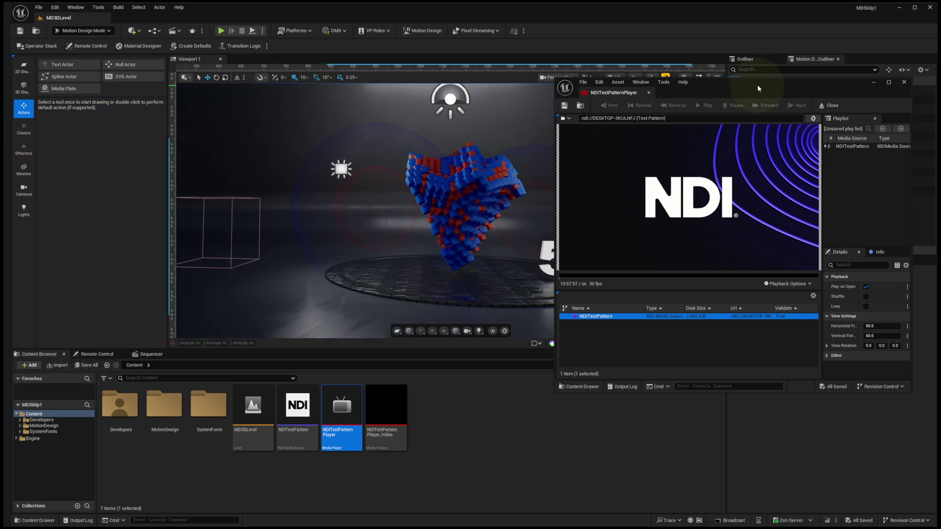
Move the media player window aside, add a 2D Rectangle shape, and pull it toward the camera.
left_click_drag(762, 85, 652, 132)
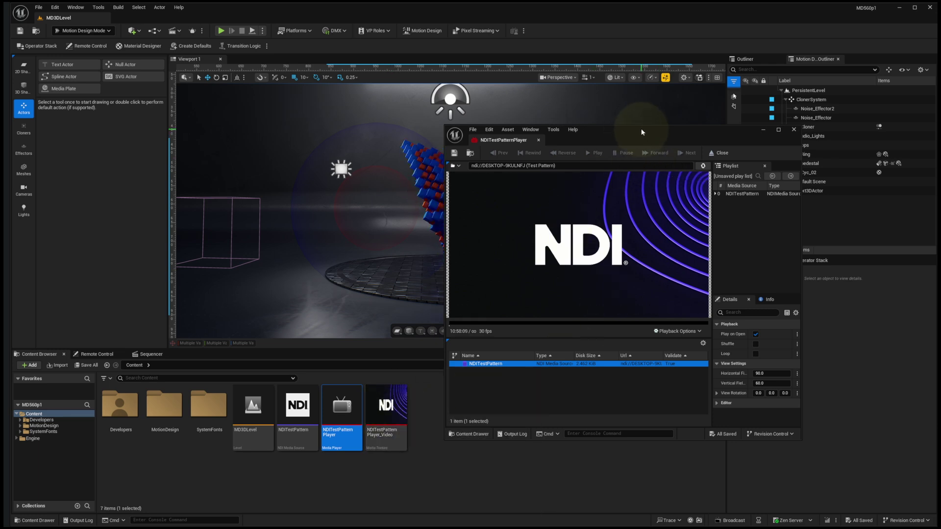
left_click_drag(641, 133, 617, 432)
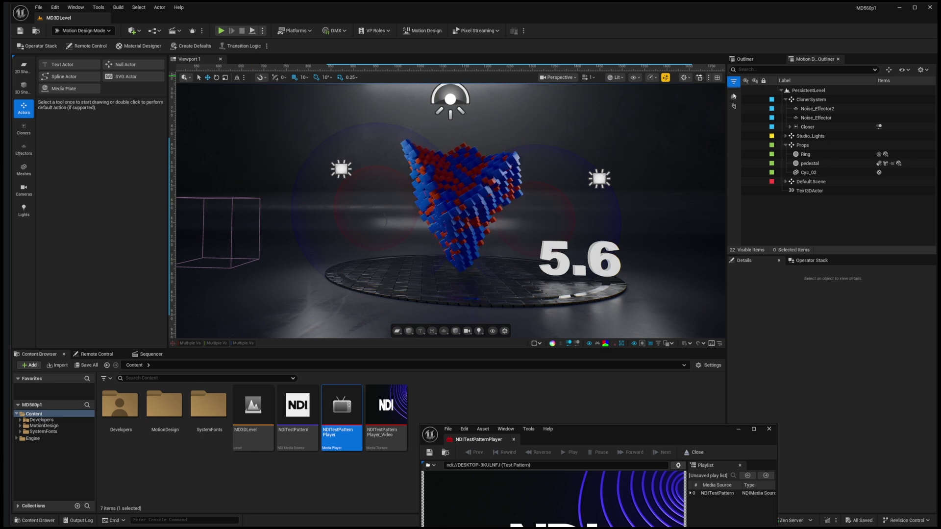
left_click(22, 69)
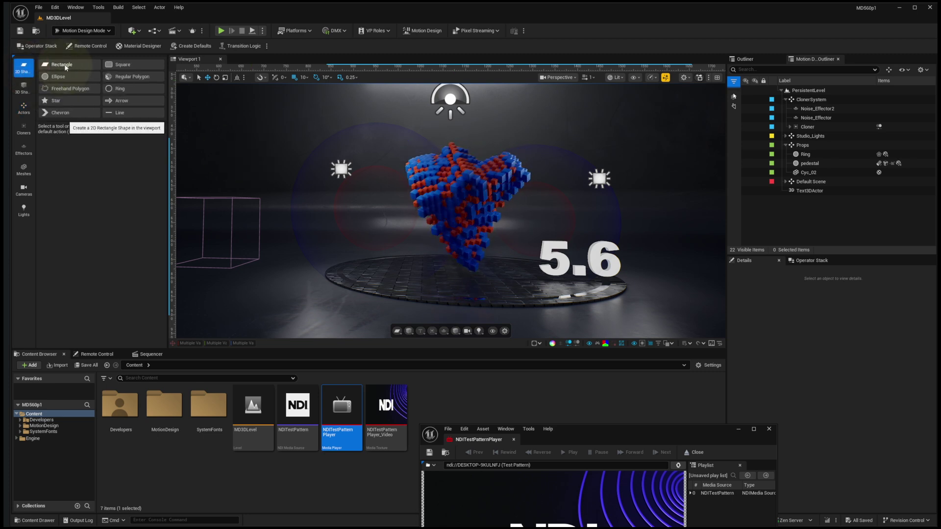
double_click(66, 67)
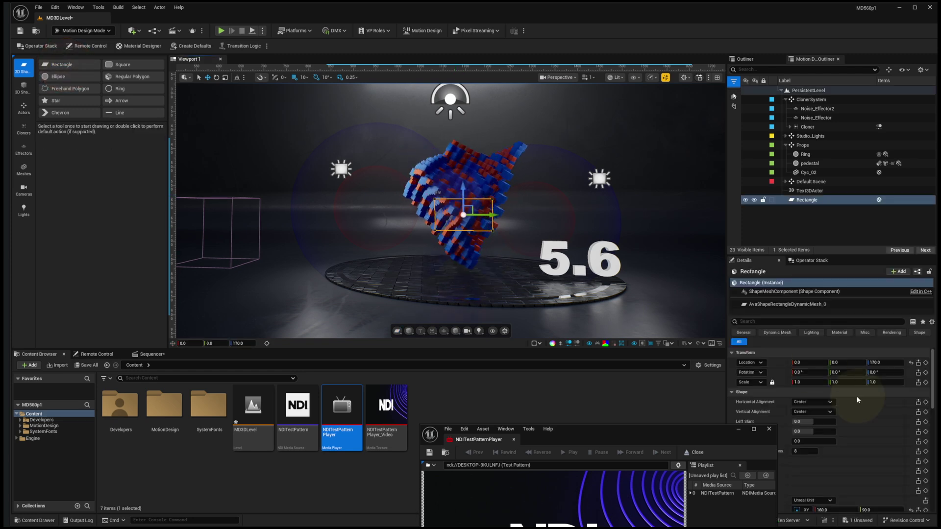
left_click_drag(807, 363, 571, 351)
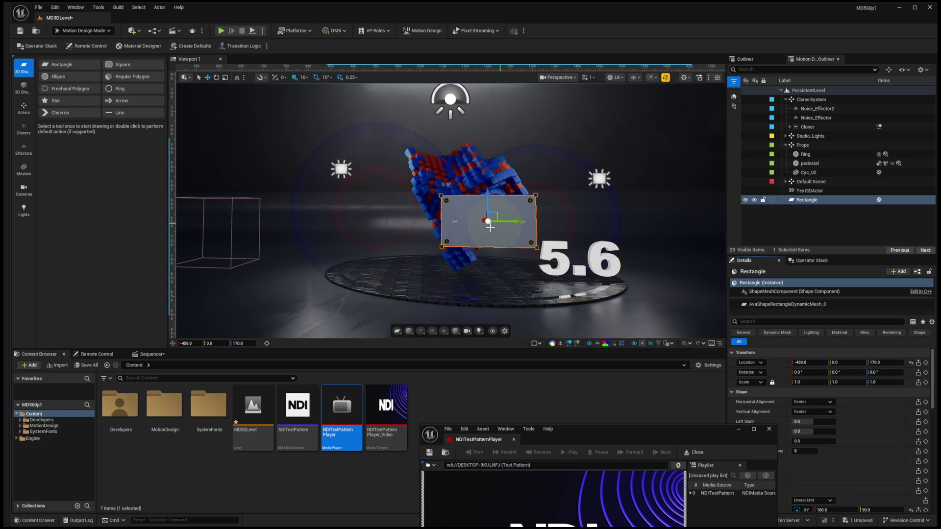
Set the rectangle's Material Style to Texture and assign NDITestPatternPlayer_Video as its texture.
left_click_drag(683, 430, 534, 428)
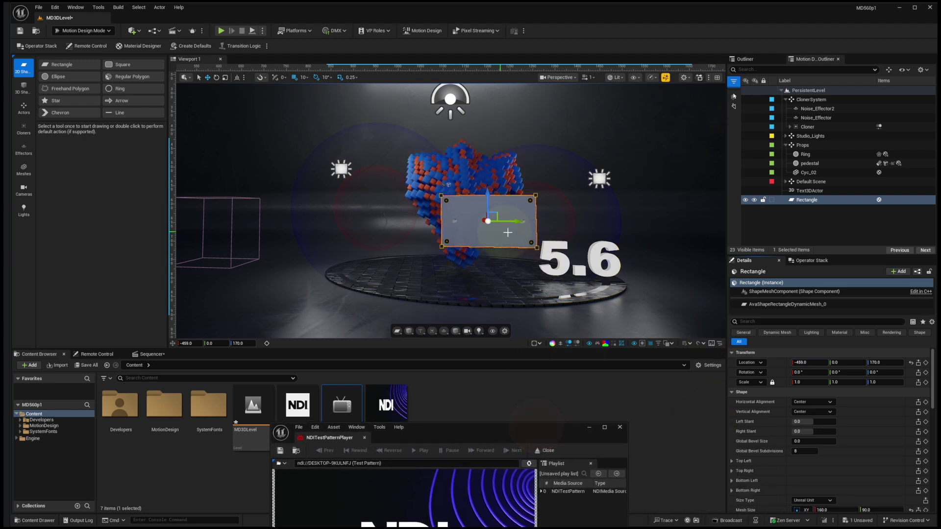
scroll(785, 380, "down", 3)
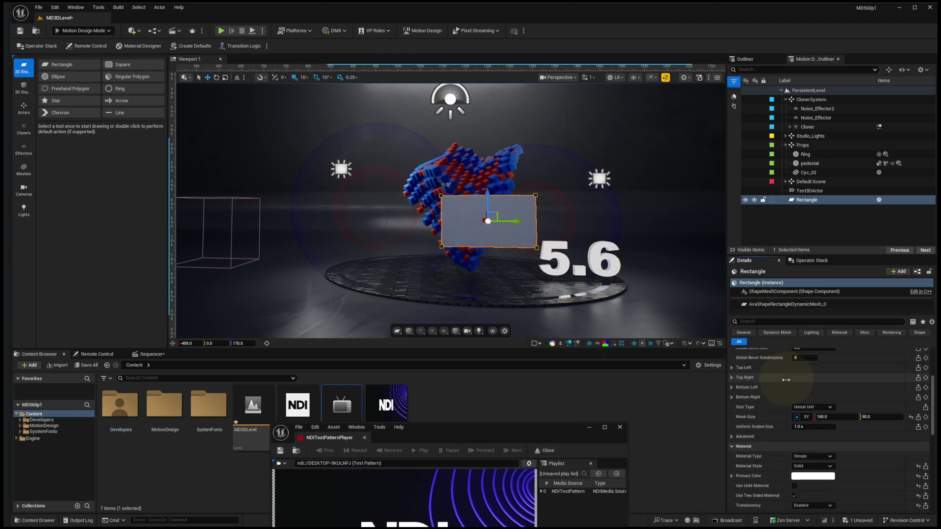
scroll(786, 380, "down", 2)
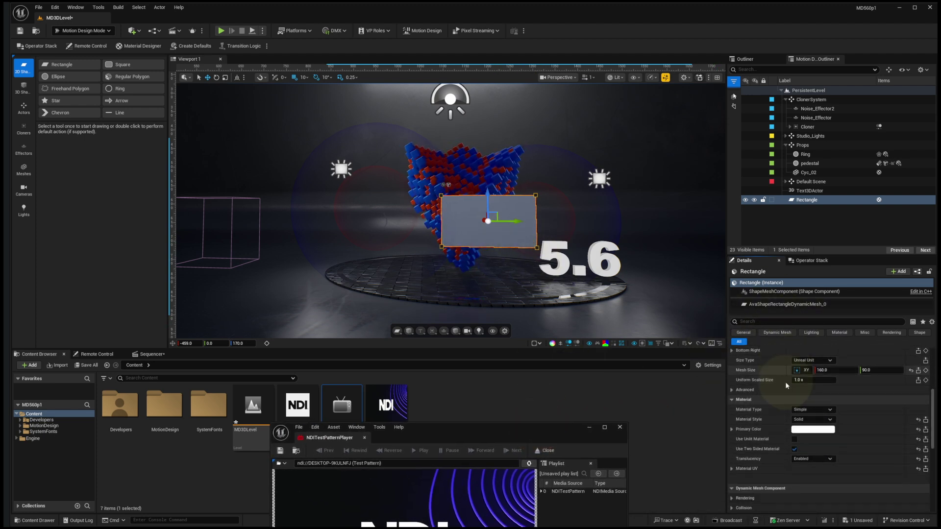
left_click(804, 421)
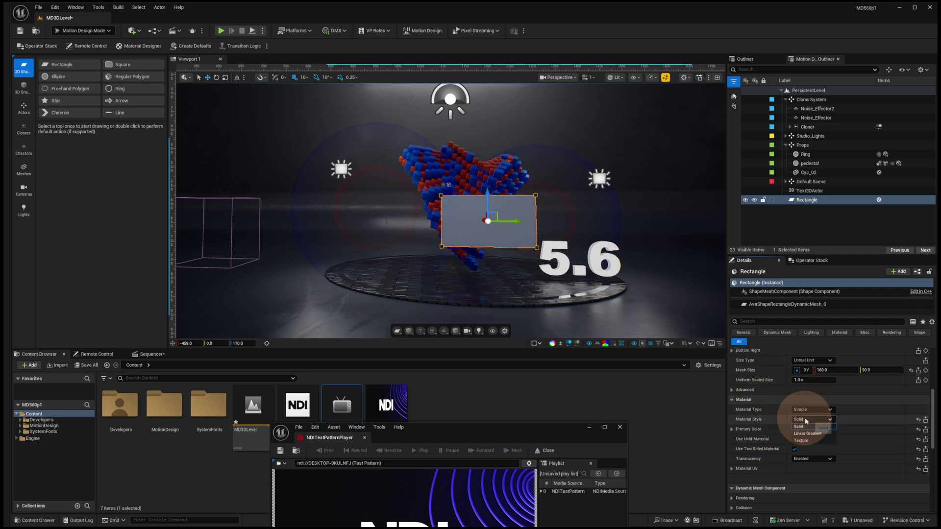
left_click(807, 441)
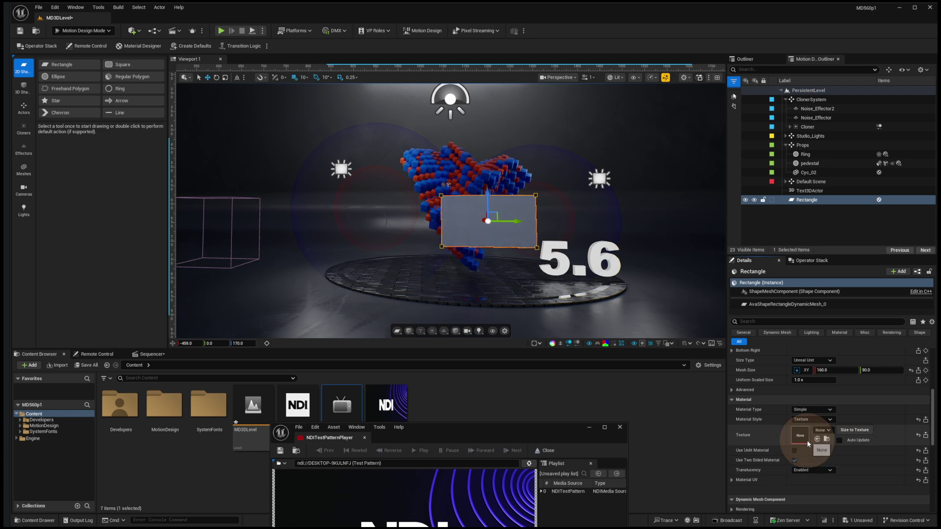
left_click_drag(386, 404, 799, 438)
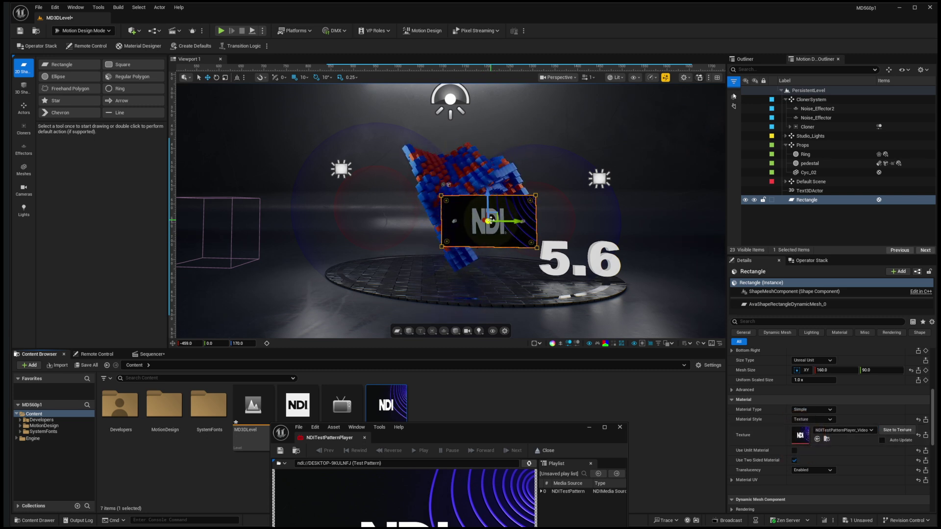
mouse_move(483, 235)
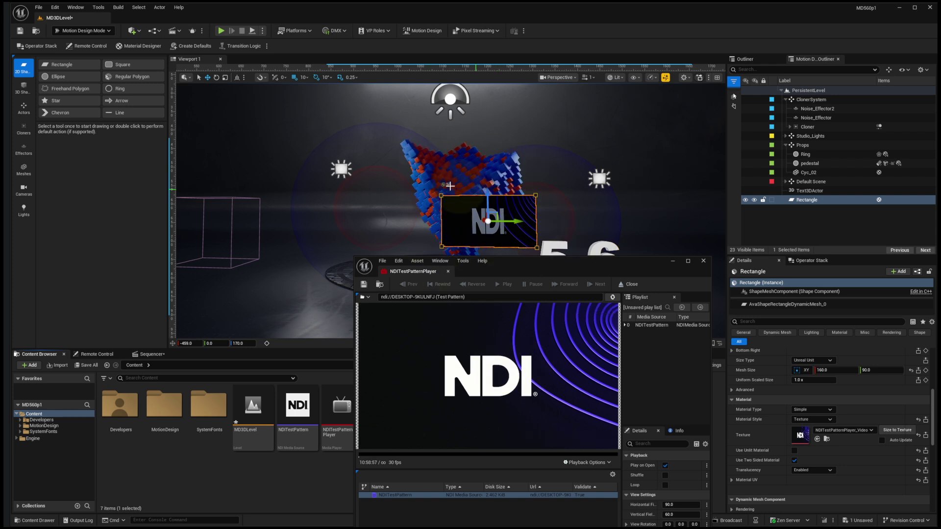
left_click_drag(566, 267, 534, 436)
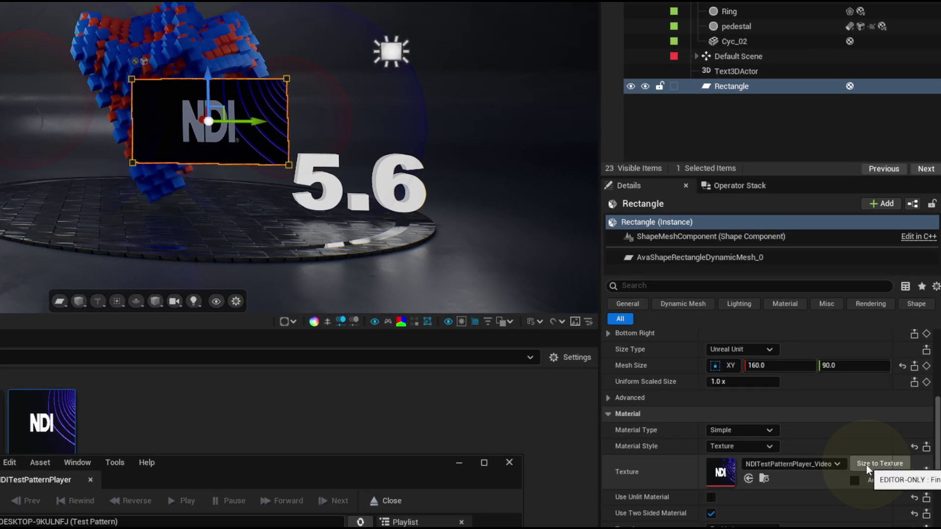
Apply Size to Texture so the rectangle matches the NDI feed's proportions.
left_click(866, 465)
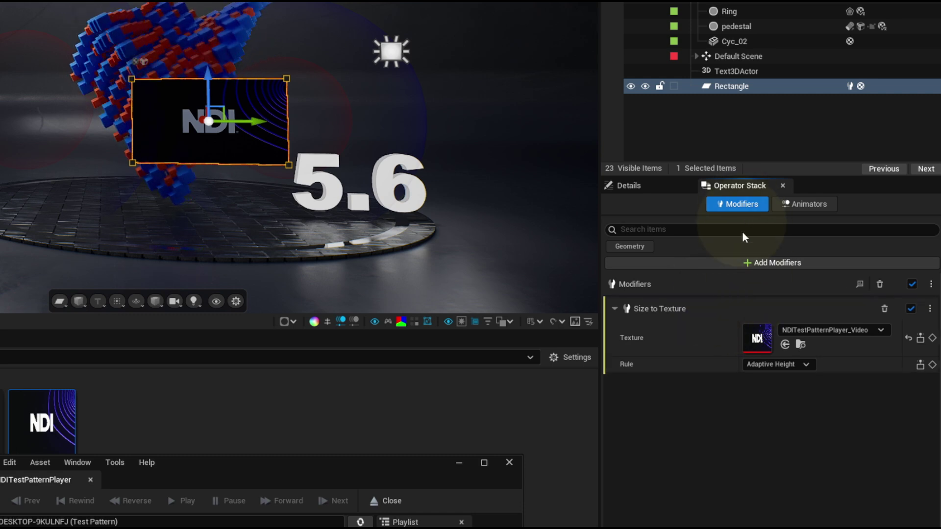
mouse_move(162, 152)
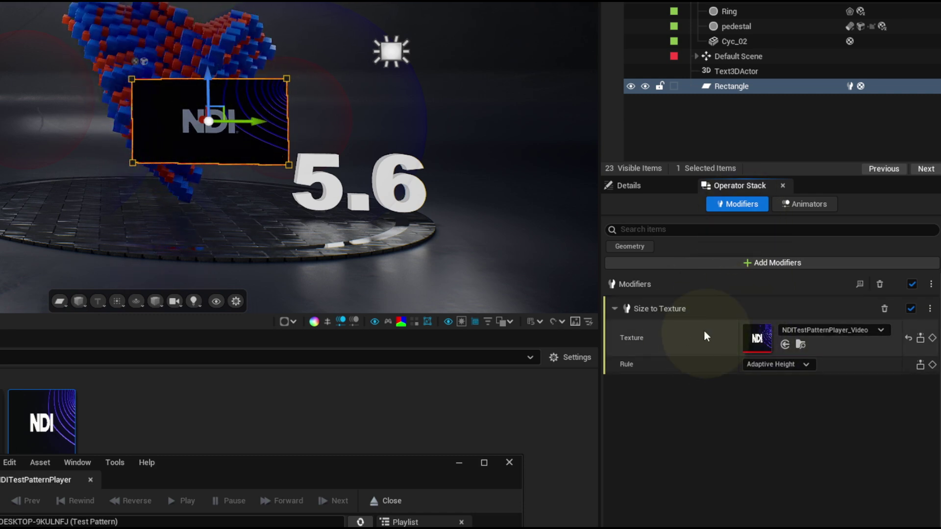
mouse_move(190, 141)
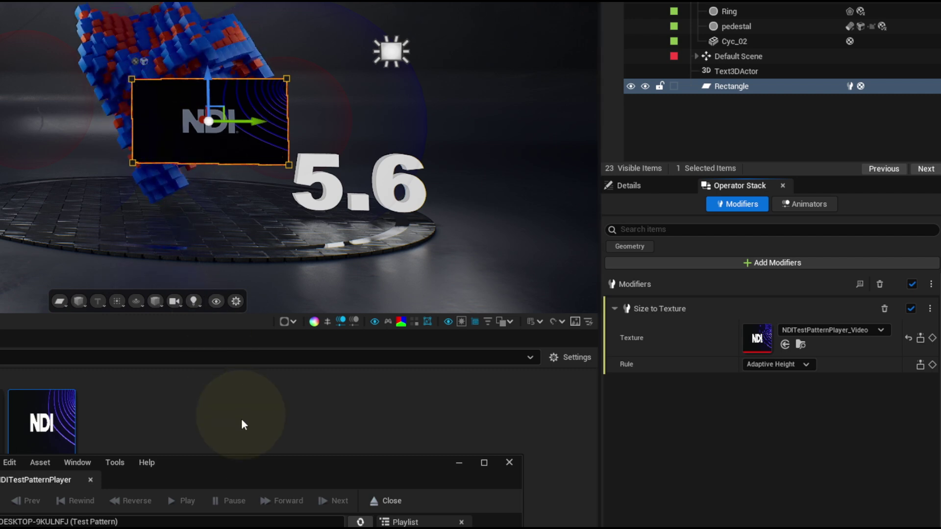
mouse_move(217, 97)
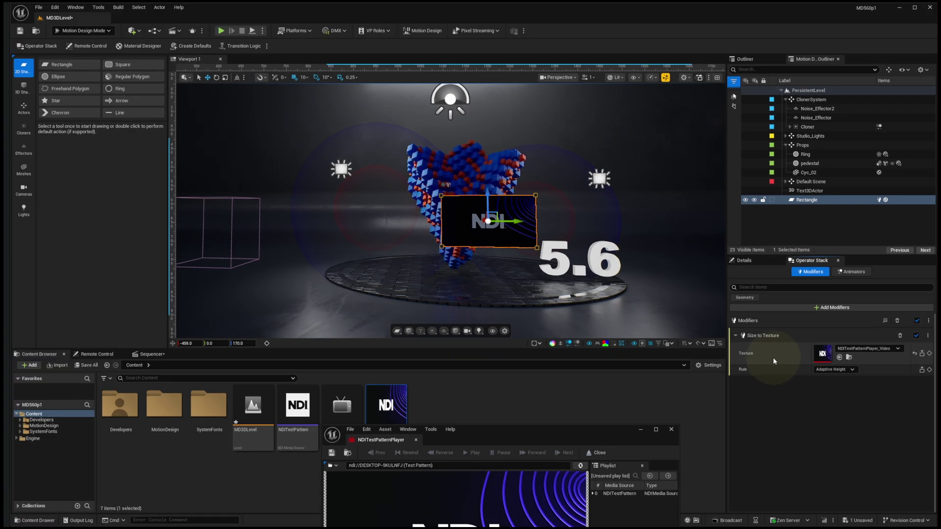
Enable Use Unlit Material on the rectangle and move it left of the cloner.
left_click(754, 263)
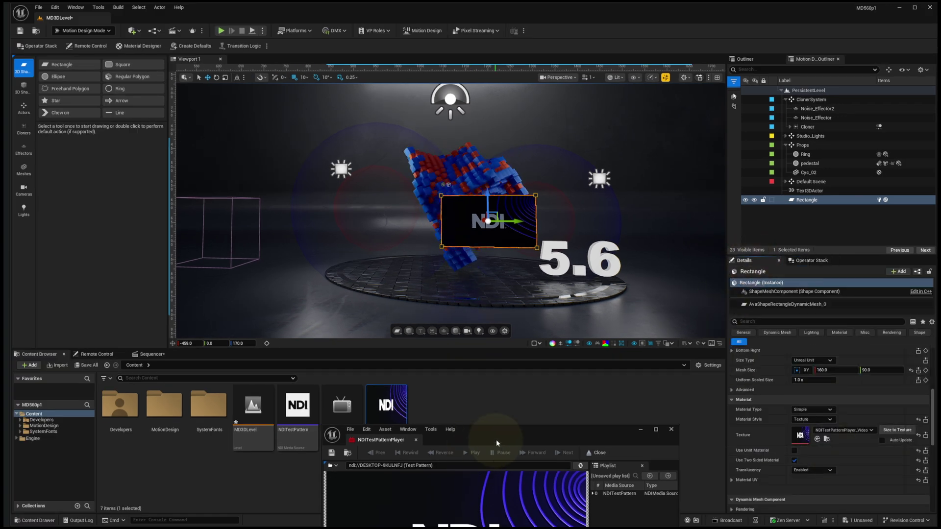
left_click(794, 450)
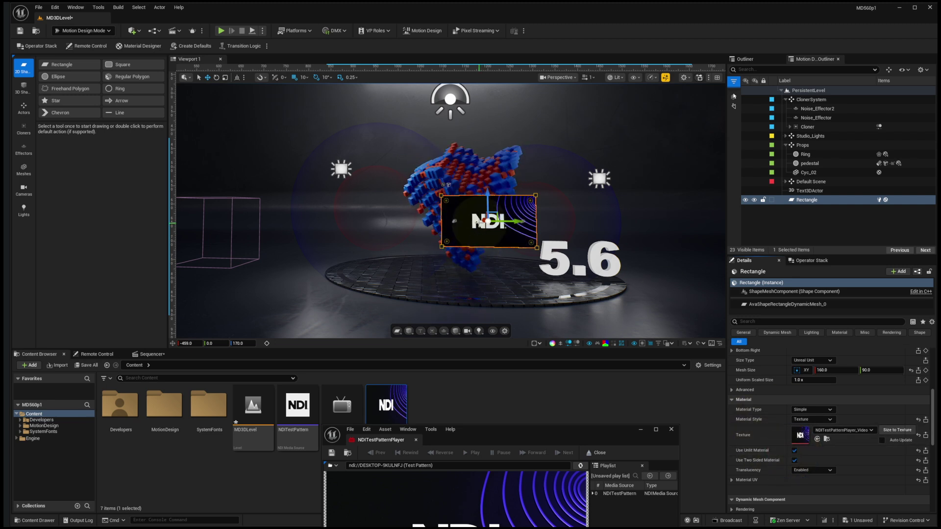
left_click_drag(517, 232, 393, 254)
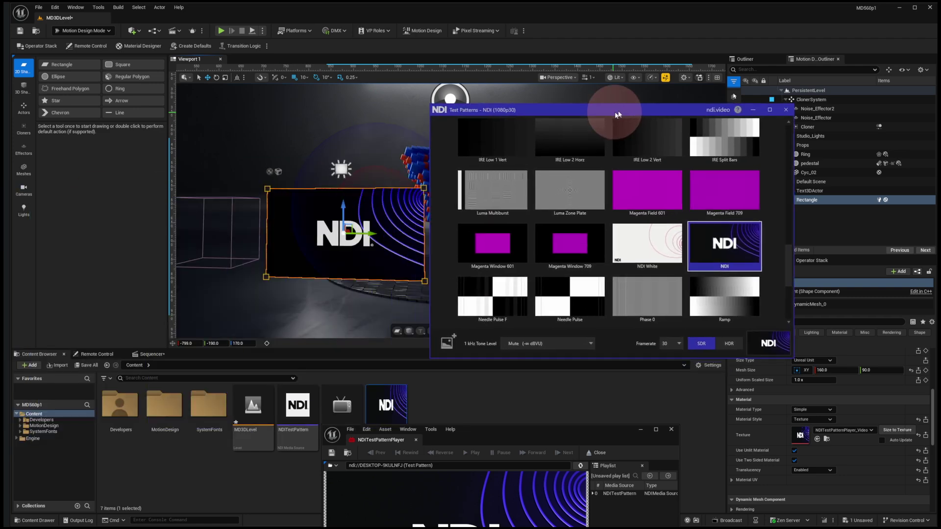
Try Magenta Field 709, IRE Split Bars, IRE Low 2 Vert and Magenta Field 601, then return the feed to the NDI pattern.
left_click_drag(613, 109, 636, 105)
left_click(749, 188)
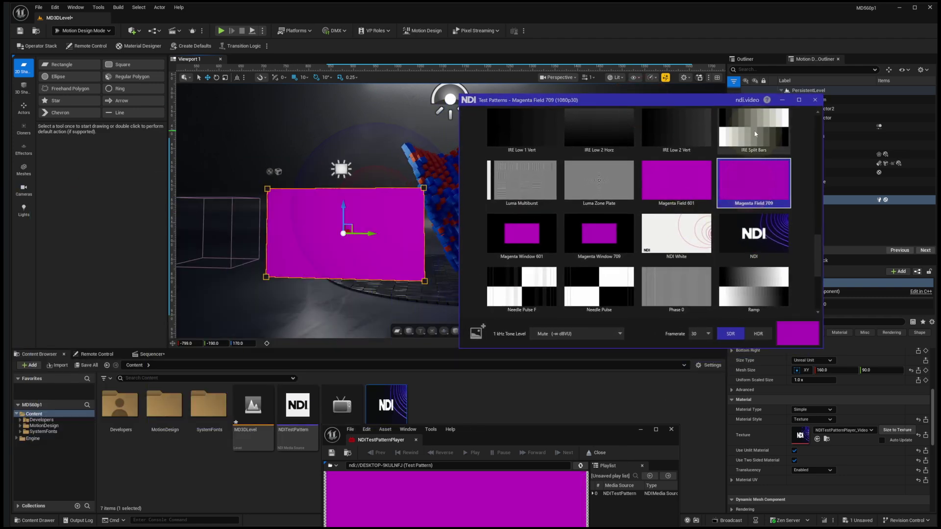
left_click(753, 128)
left_click(676, 129)
left_click(677, 185)
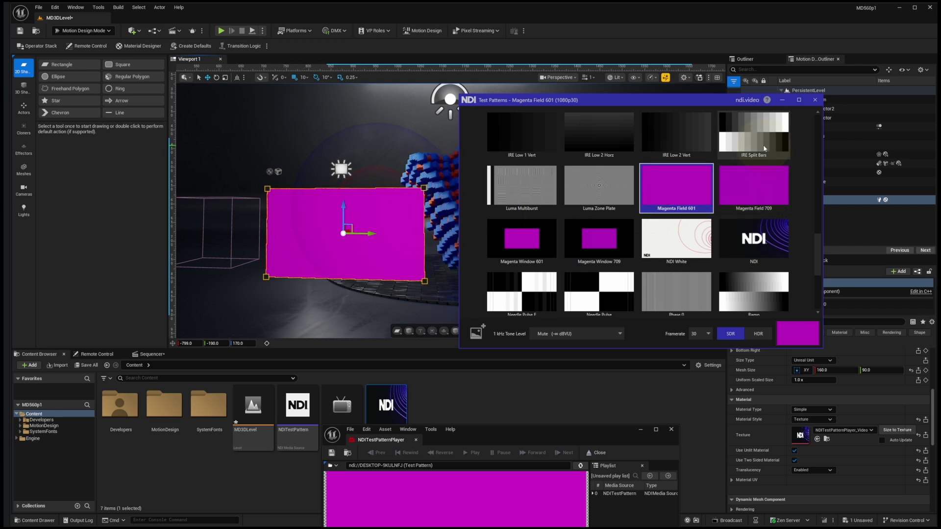
left_click(754, 239)
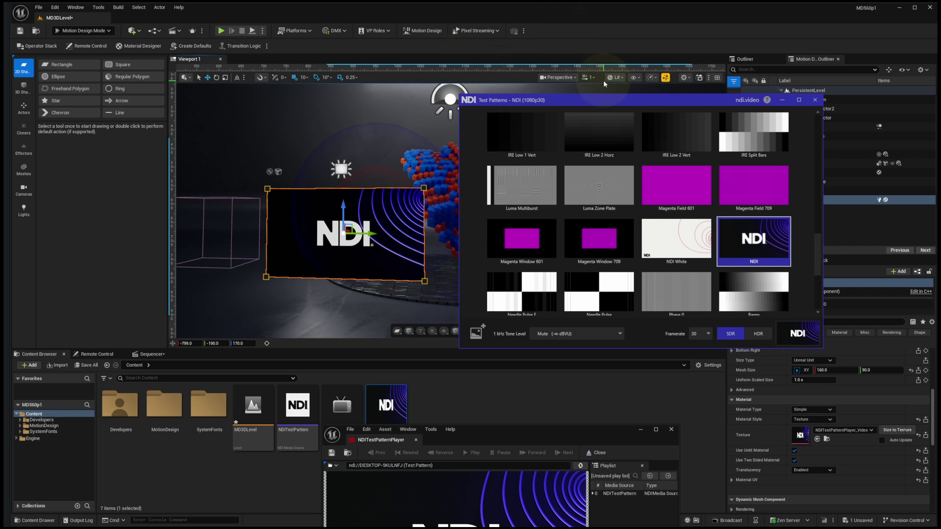
left_click_drag(588, 107, 627, 112)
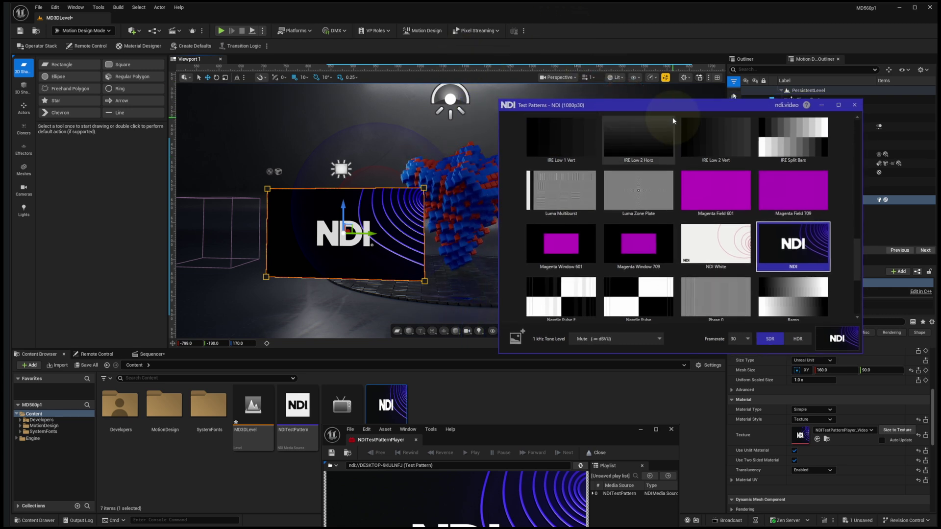